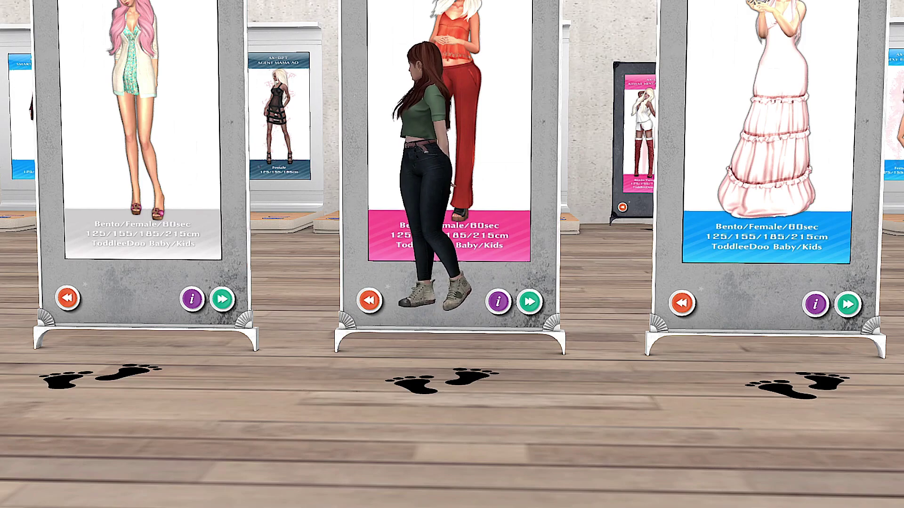
Step: Pay L$20 for the D6116-Turn.R animation, then bring up actions on the neighbouring vendor boards
left_click(411, 336)
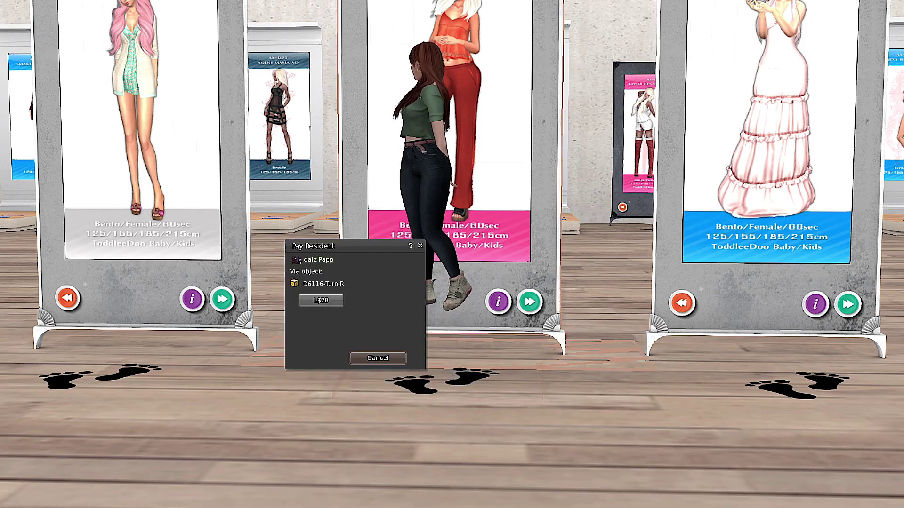
left_click(373, 357)
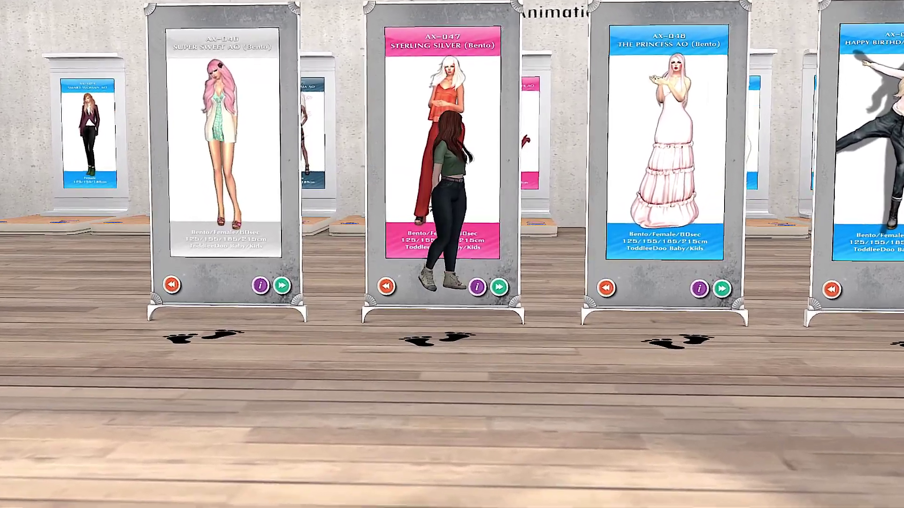
right_click(440, 344)
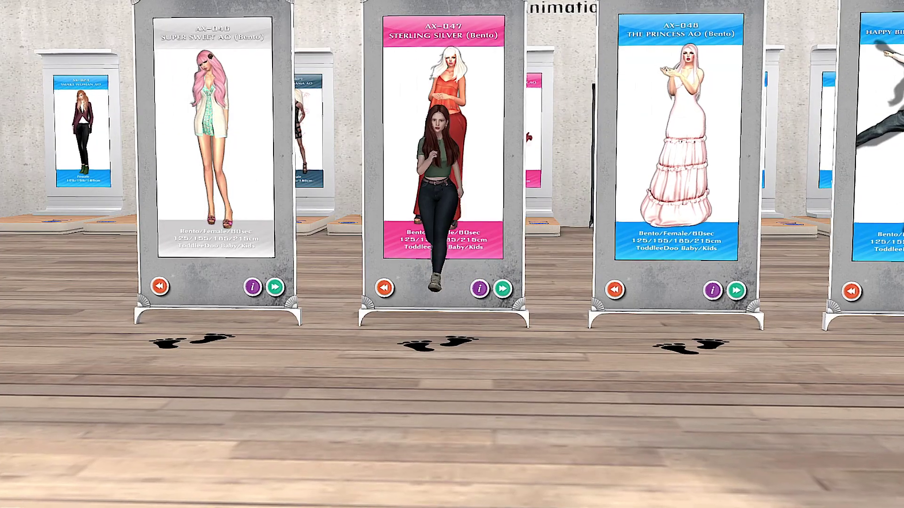
right_click(425, 348)
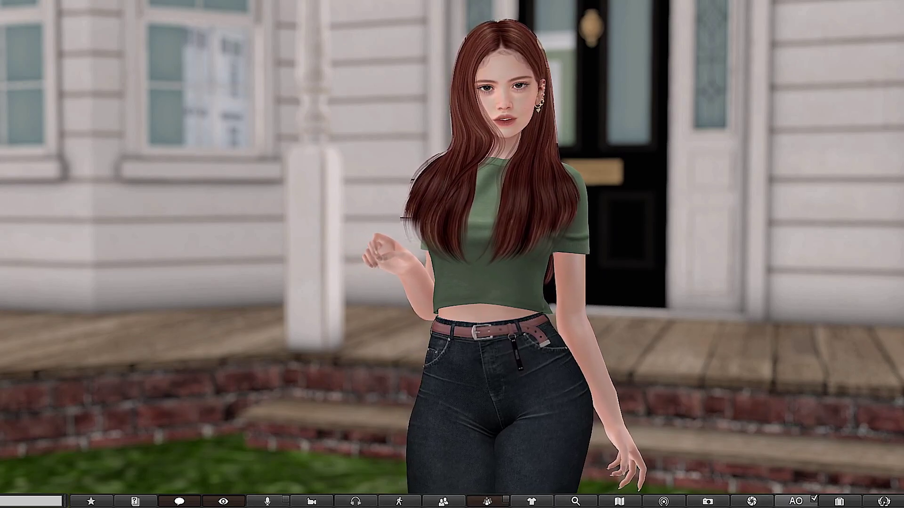
Step: Show the Animation Overrider with the PERSONA - AO set's nine Standing animations, shifted right
left_click(785, 503)
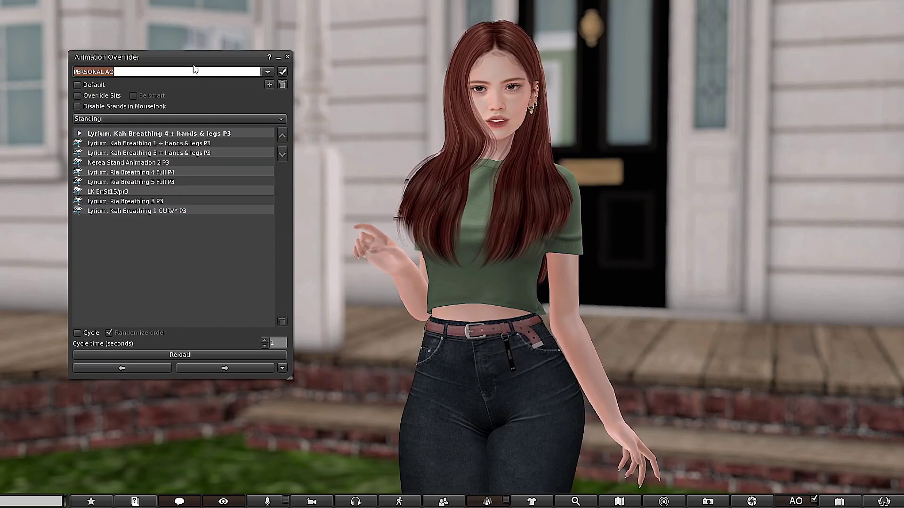
left_click_drag(195, 66, 274, 67)
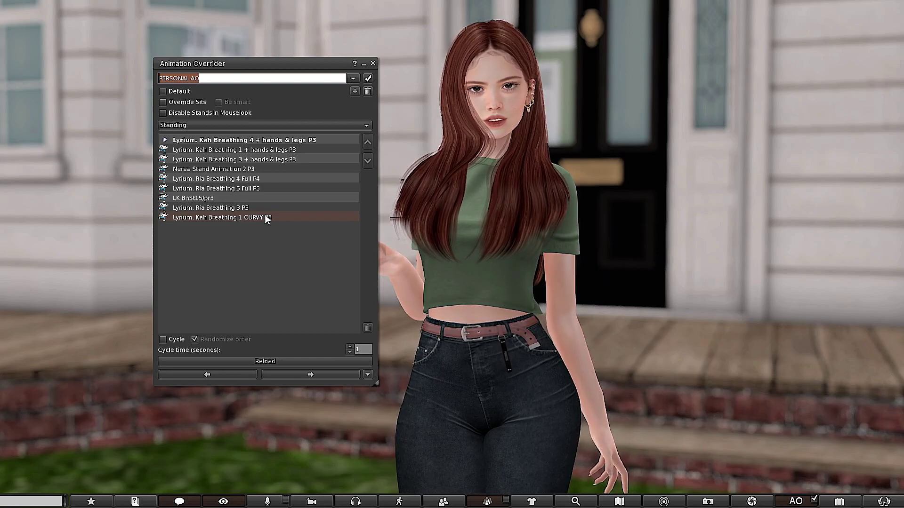
Step: Add a new AO set and name it 'TUTORIAL AO'
left_click(354, 91)
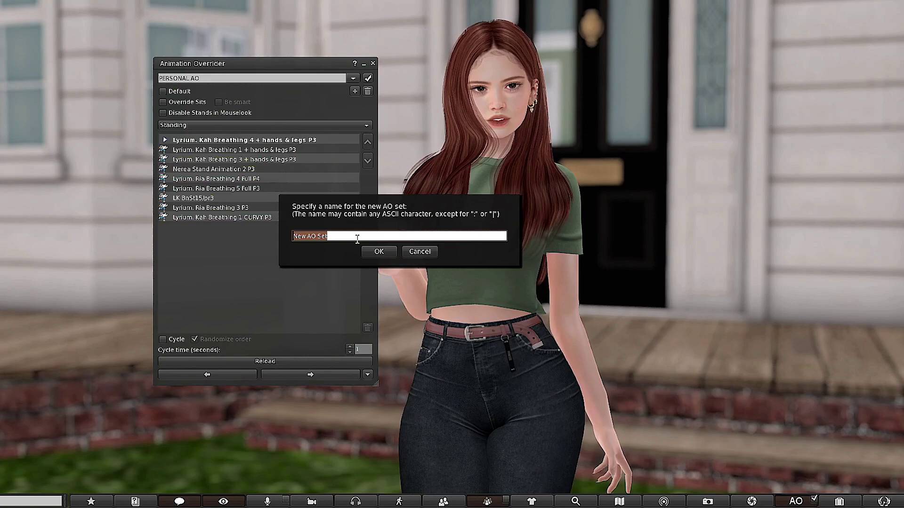
type("TUR")
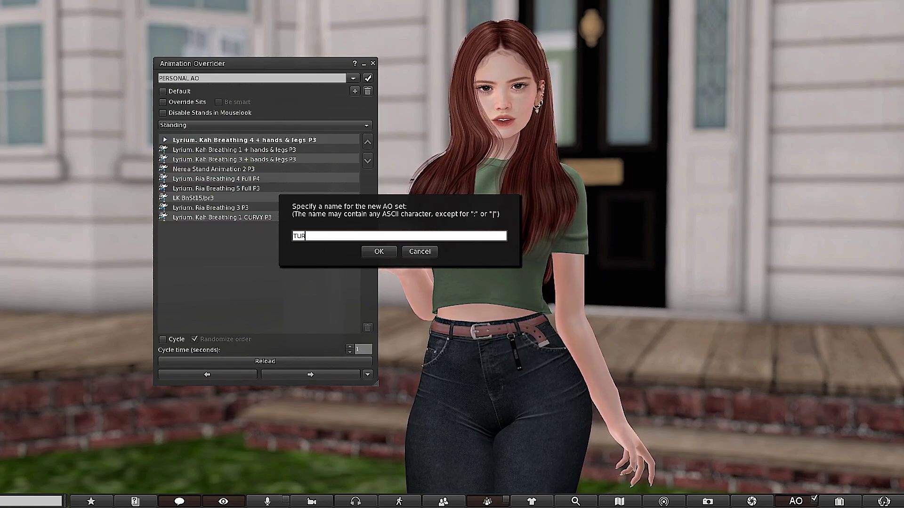
key("BackSpace")
type("TORIAL ")
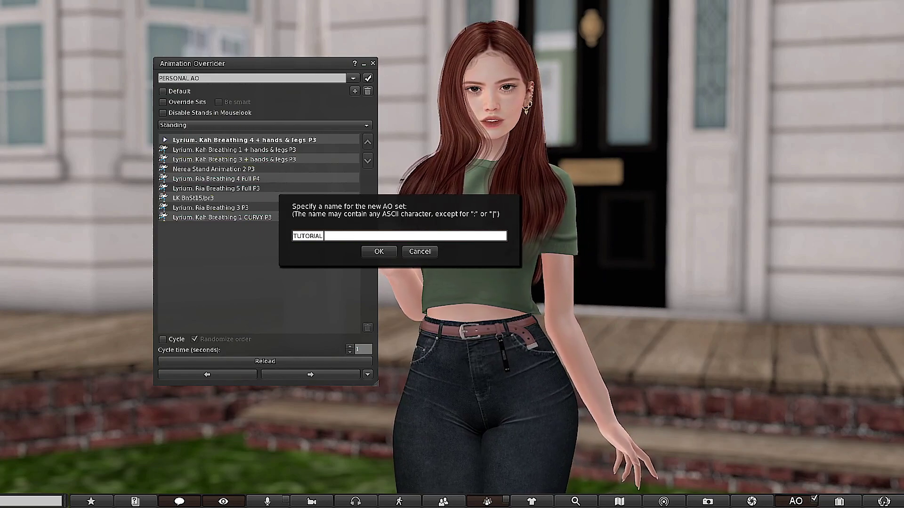
type("AO")
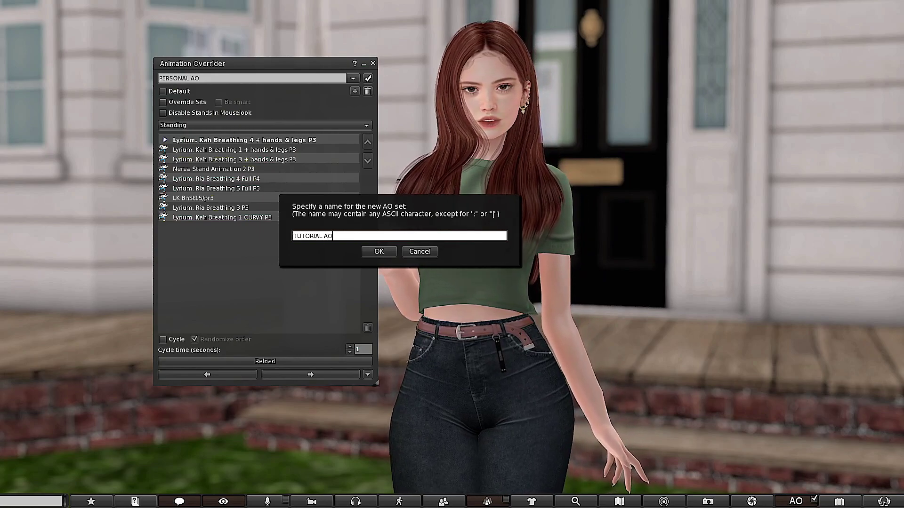
left_click(374, 253)
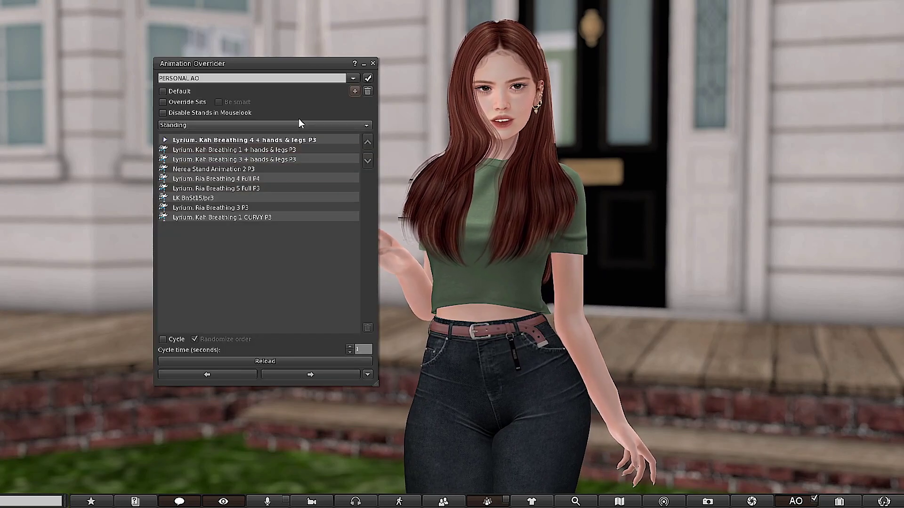
Step: Select and load the TUTORIAL AO set, and tick Default so it plays at login
left_click(352, 78)
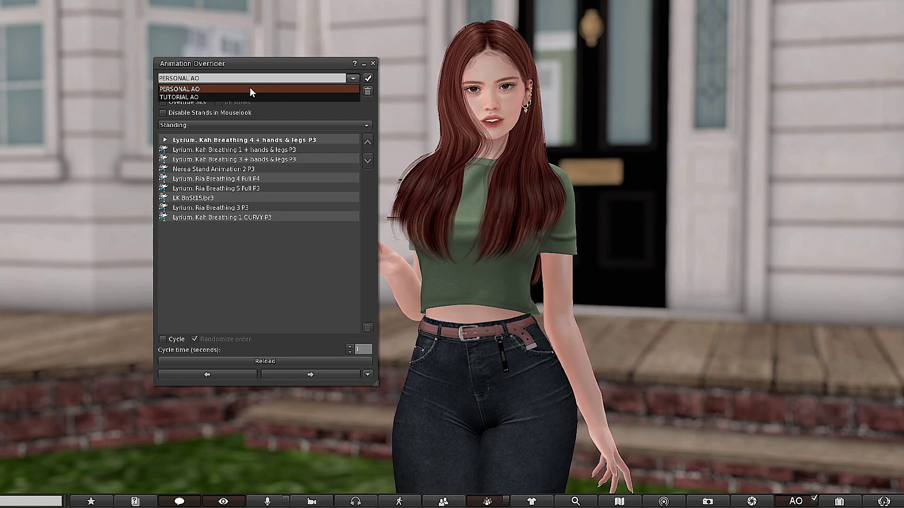
left_click(210, 97)
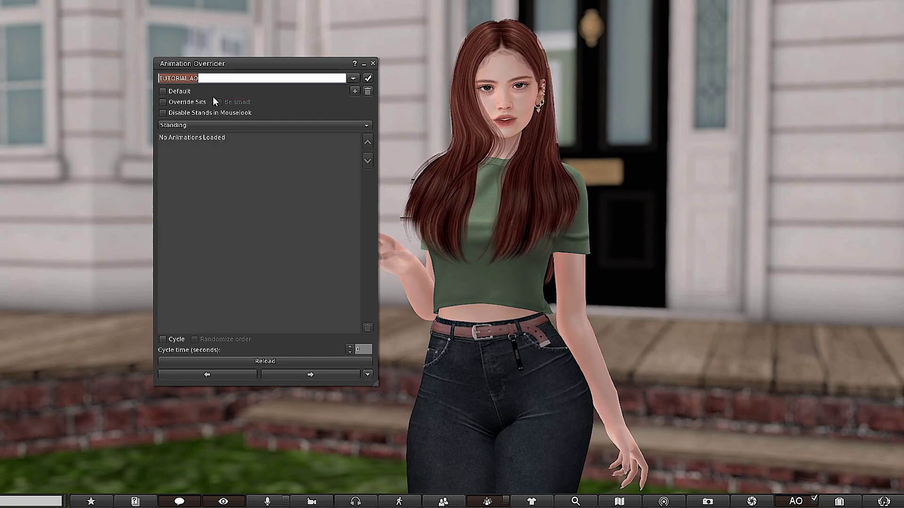
left_click(367, 78)
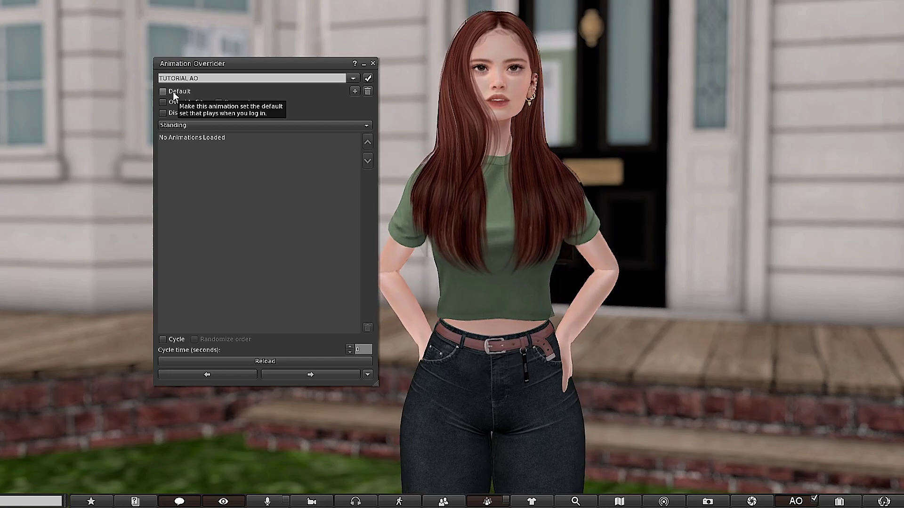
left_click(173, 91)
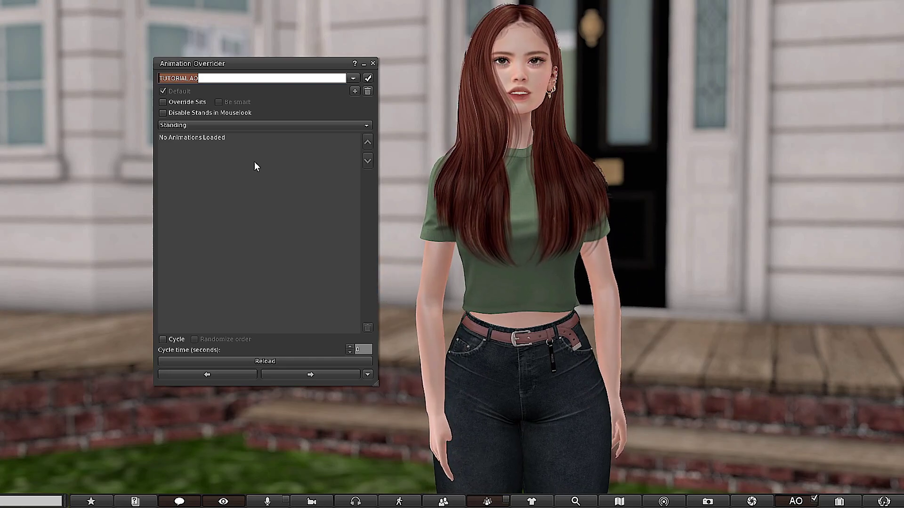
Step: Tick Be smart for sits while leaving Override Sits unticked in TUTORIAL AO
left_click(167, 103)
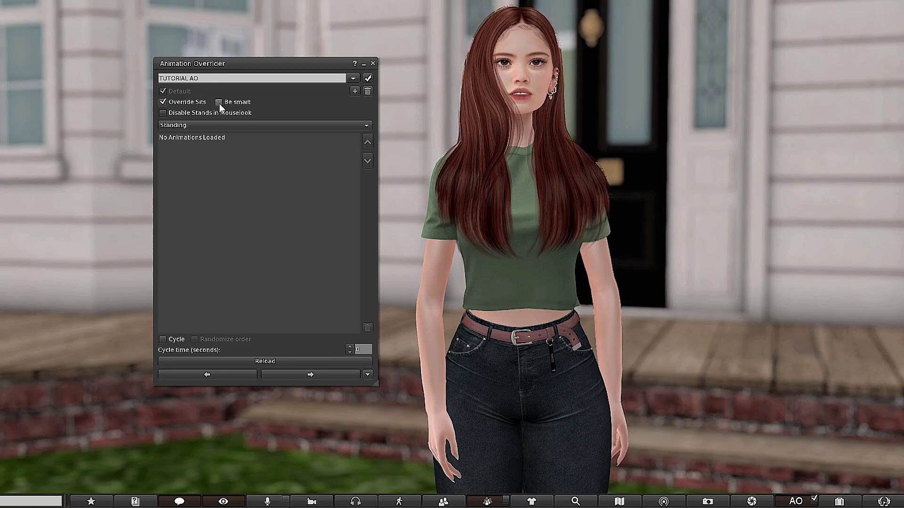
mouse_move(219, 105)
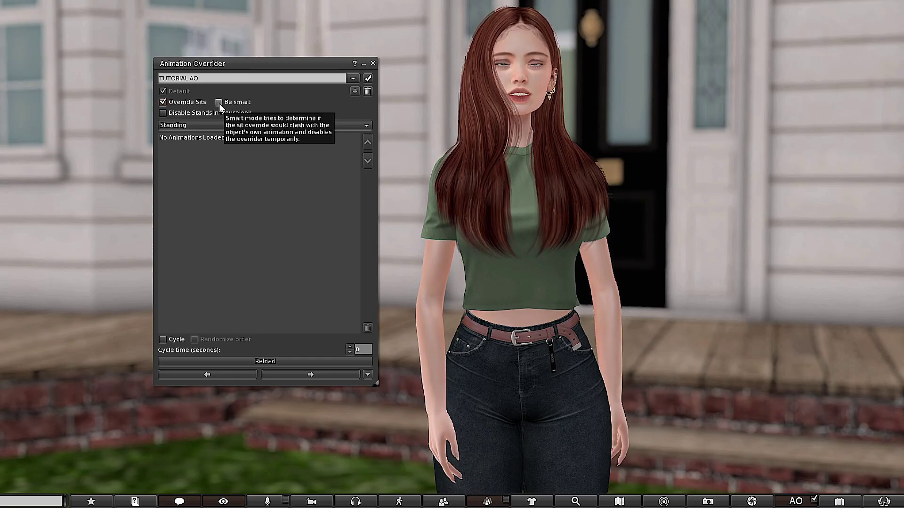
left_click(219, 105)
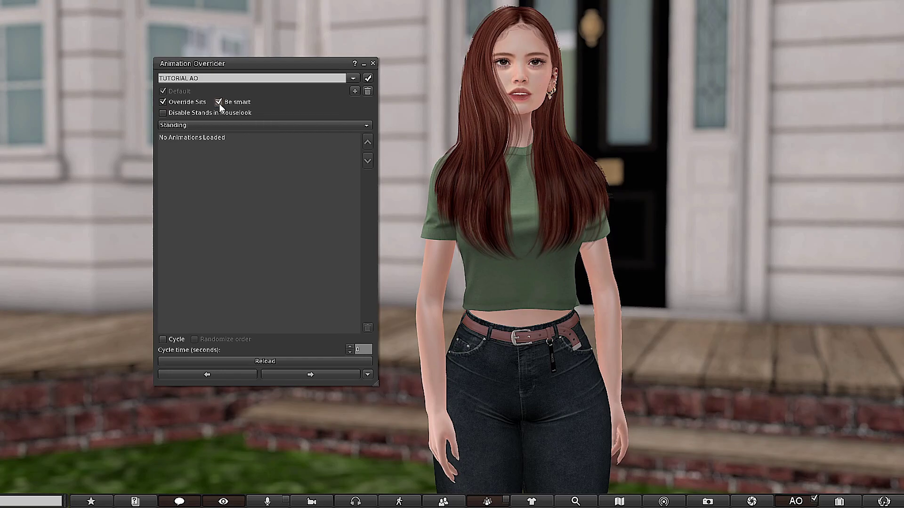
left_click(162, 101)
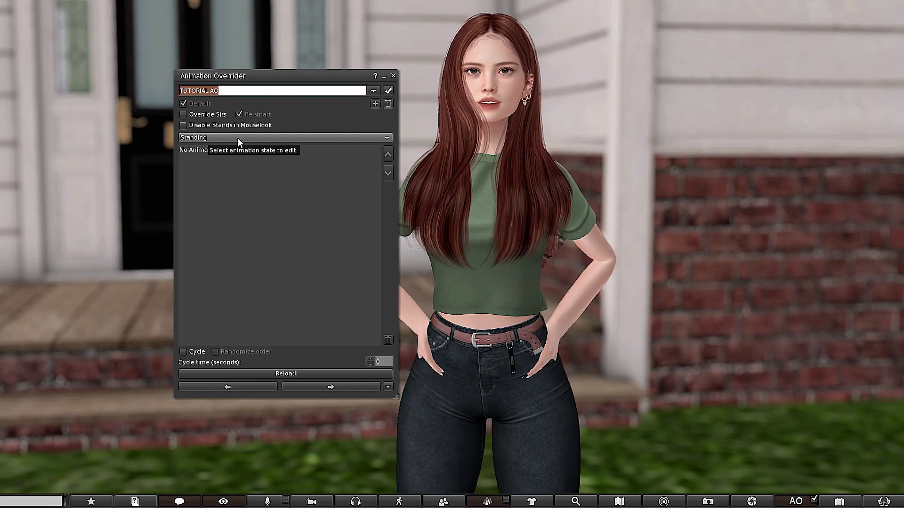
Step: Move the overrider left and show Inventory with the TUTORIAL ANIMATIONS folder expanded
left_click(213, 136)
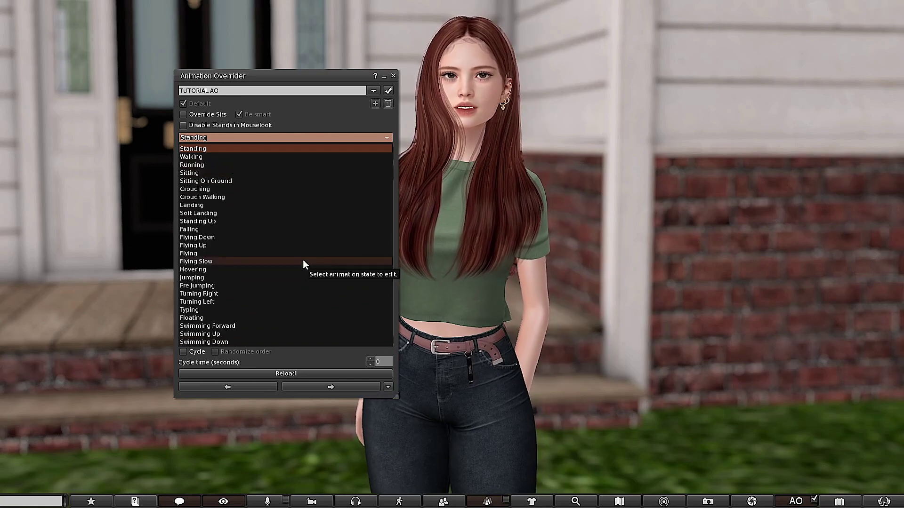
left_click_drag(335, 82, 285, 87)
left_click(839, 502)
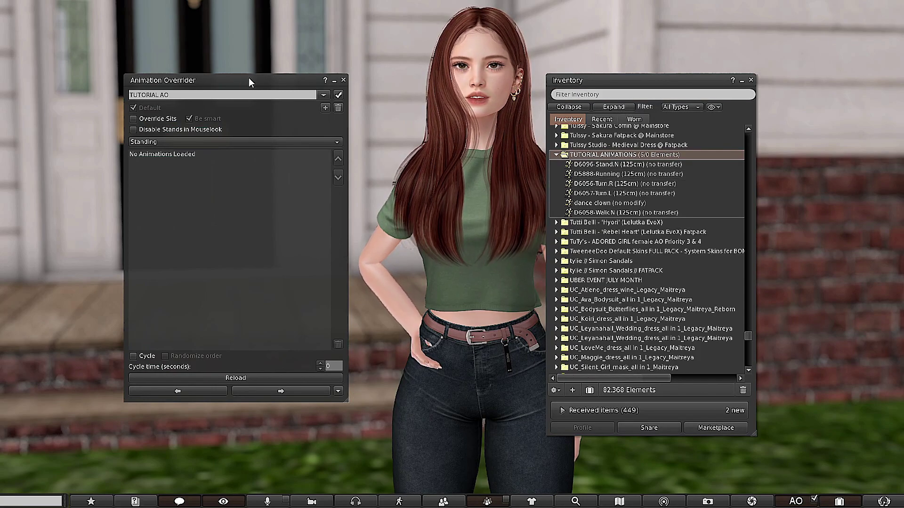
Step: Drag D6096-Stand.N from Inventory into the TUTORIAL AO Standing list
left_click_drag(249, 79, 329, 98)
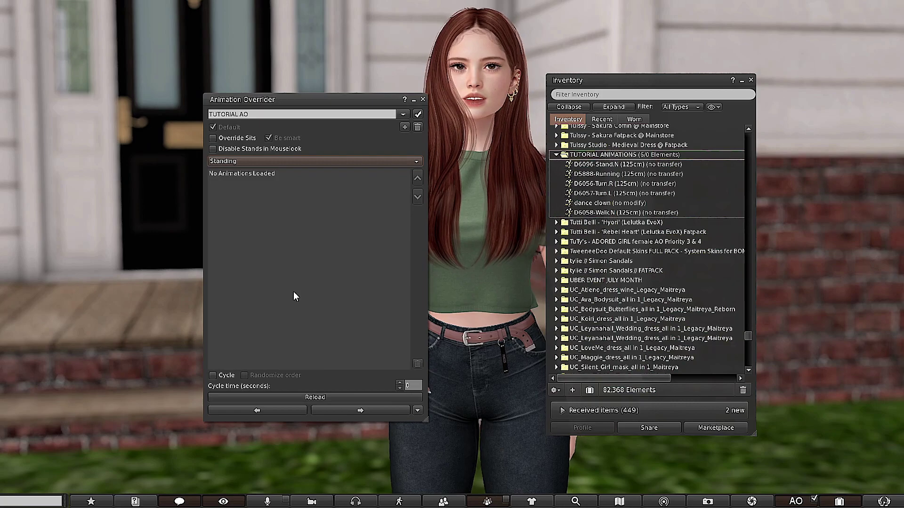
left_click(612, 165)
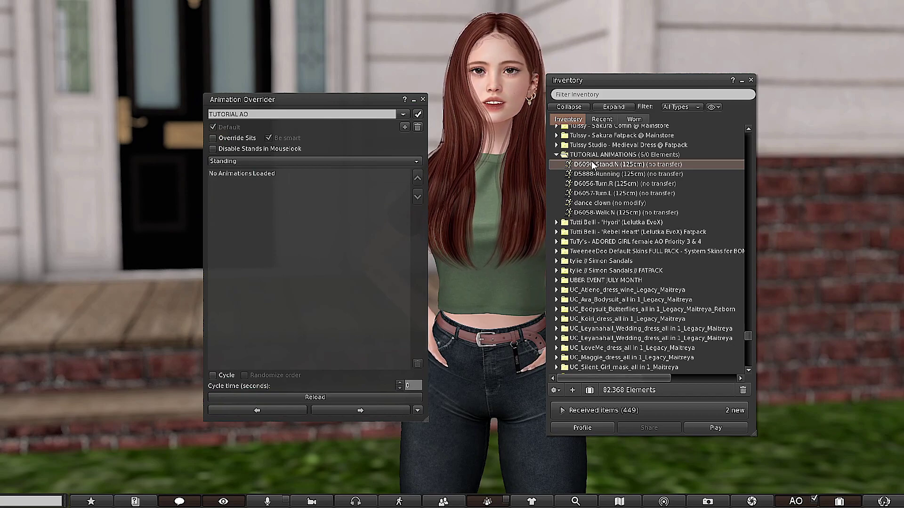
left_click_drag(588, 165, 301, 222)
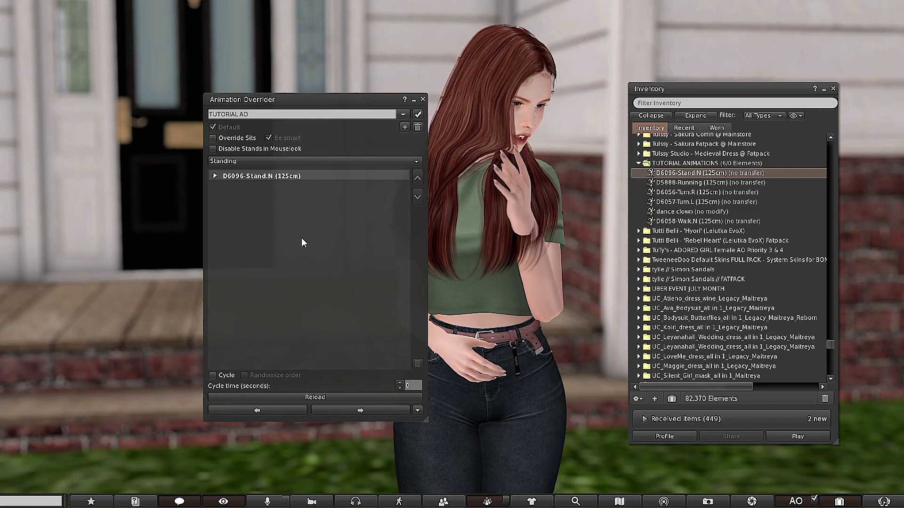
left_click(360, 162)
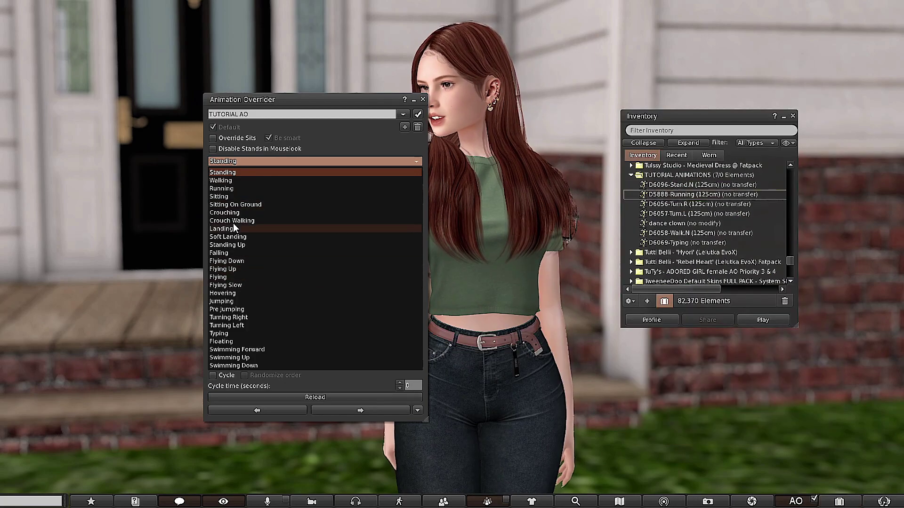
Step: Load D5888-Running into the Running state, then close the overrider and inventory
left_click(227, 188)
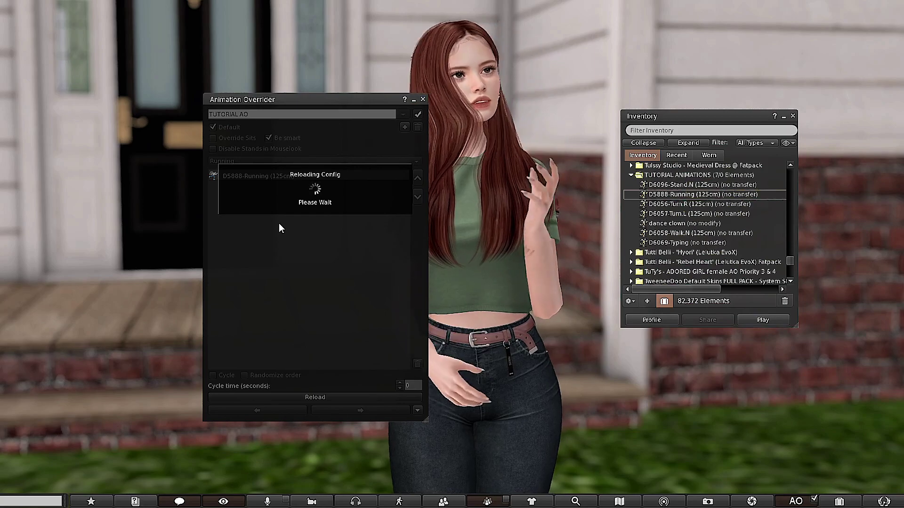
left_click(362, 162)
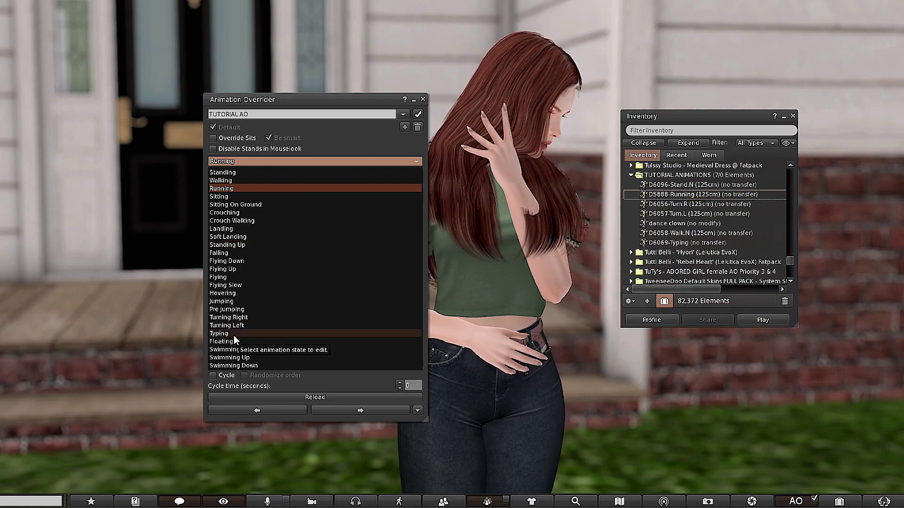
left_click(661, 243)
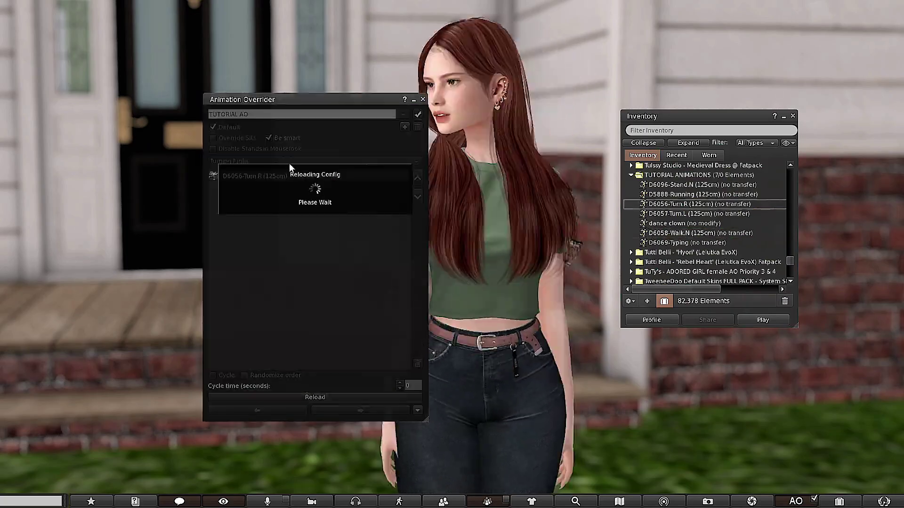
left_click(253, 160)
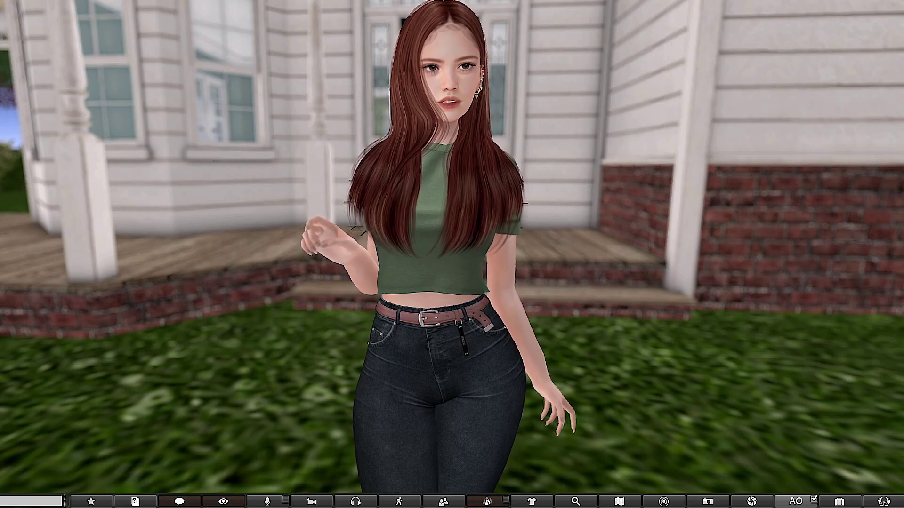
left_click(814, 498)
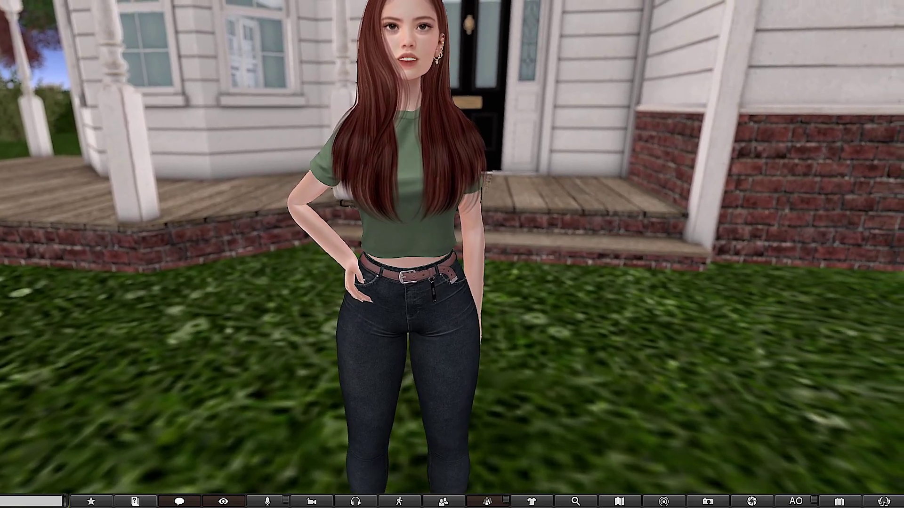
left_click(814, 499)
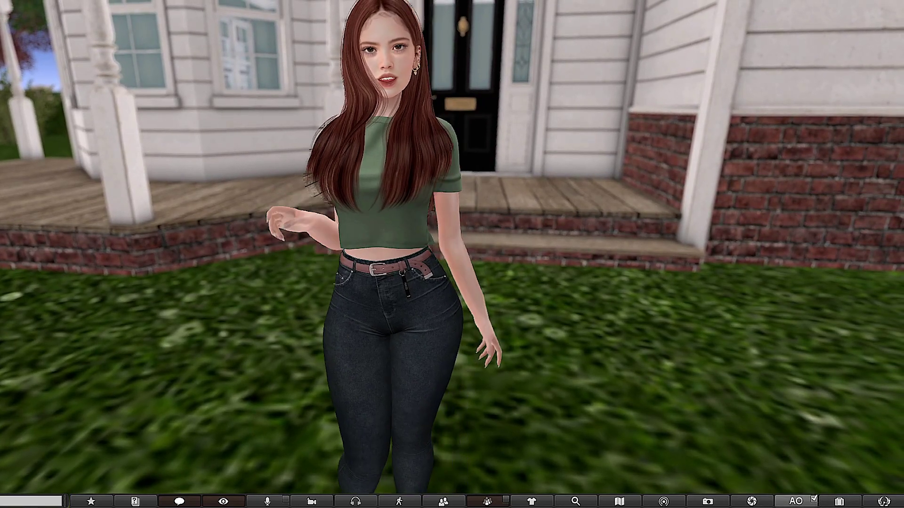